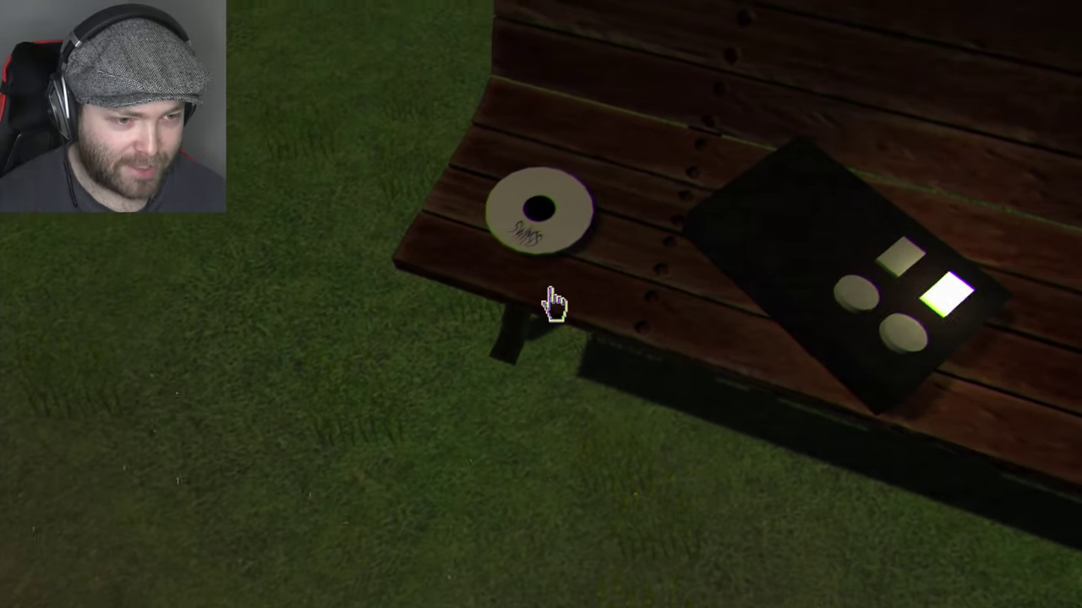
Take the SWINGS disc from the bench and put it into the player
key(e)
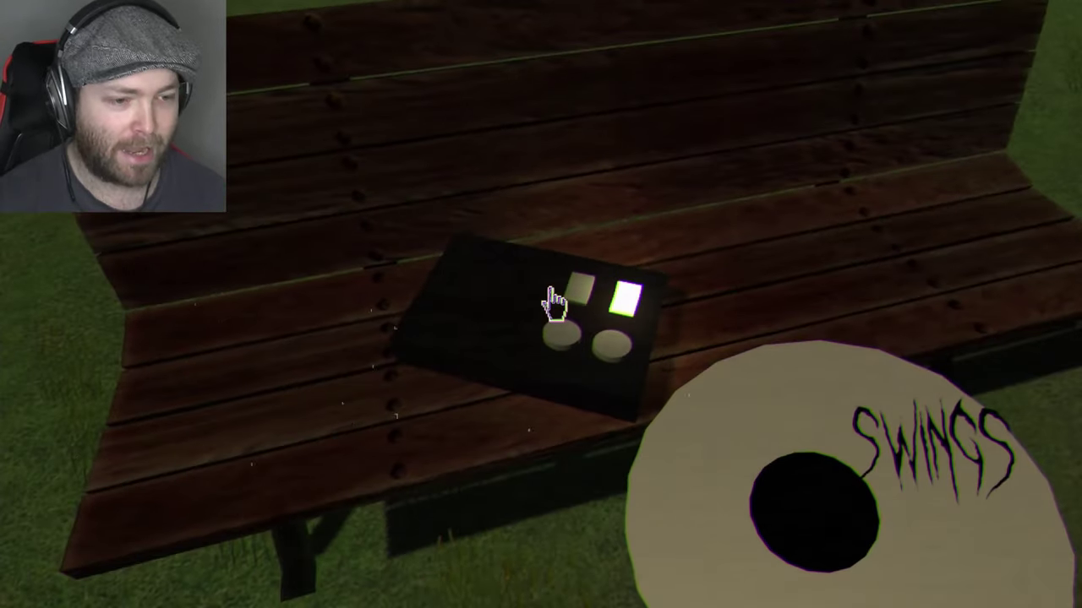
click(554, 300)
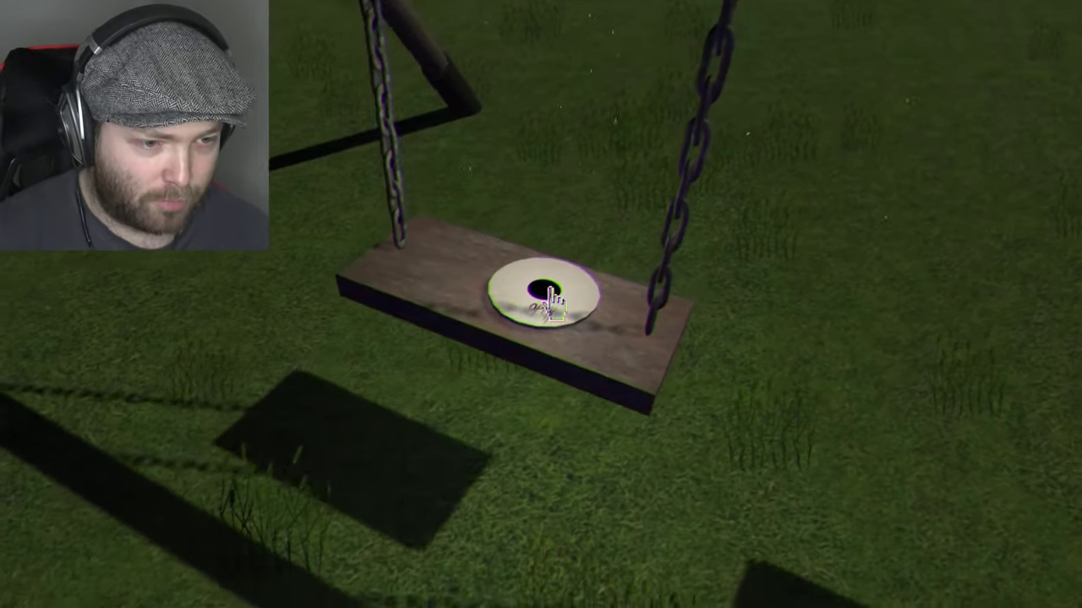
Take the OPEN disc from the swing seat, walk back, and insert it into the bench player
click(554, 302)
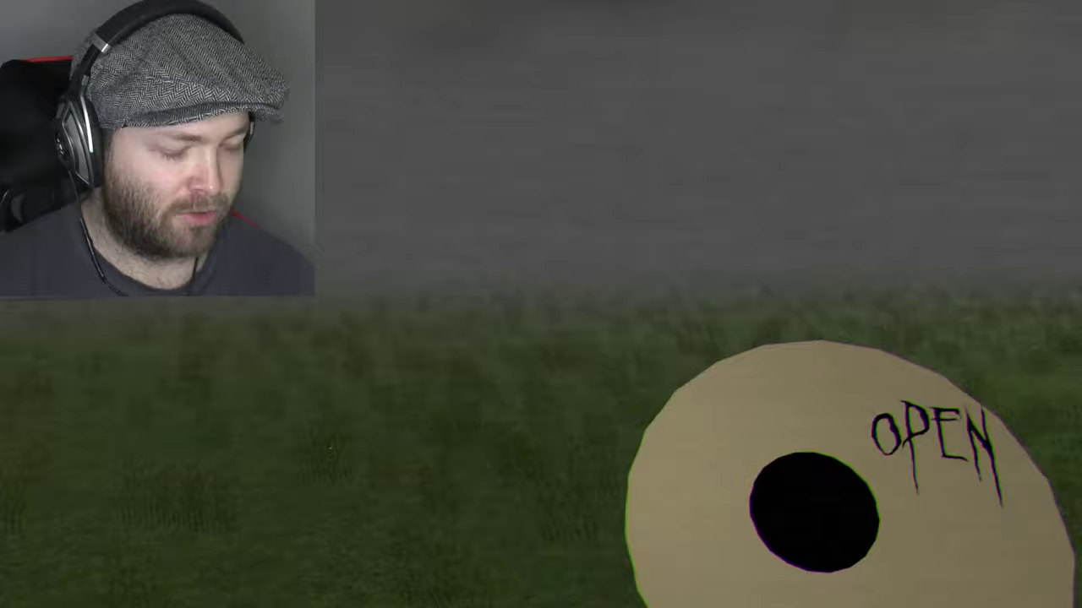
key(w)
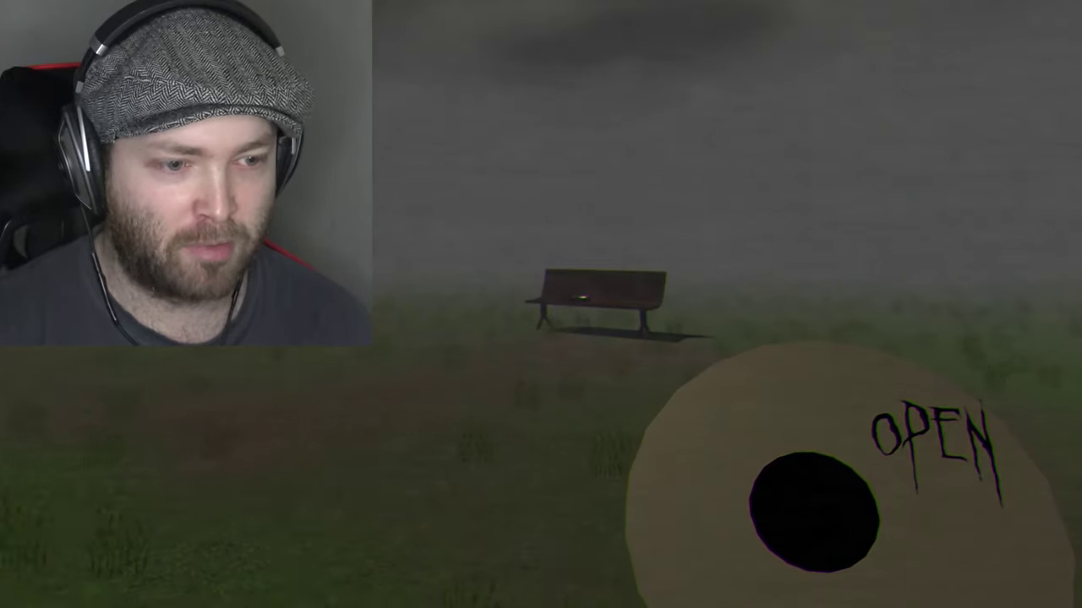
key(w)
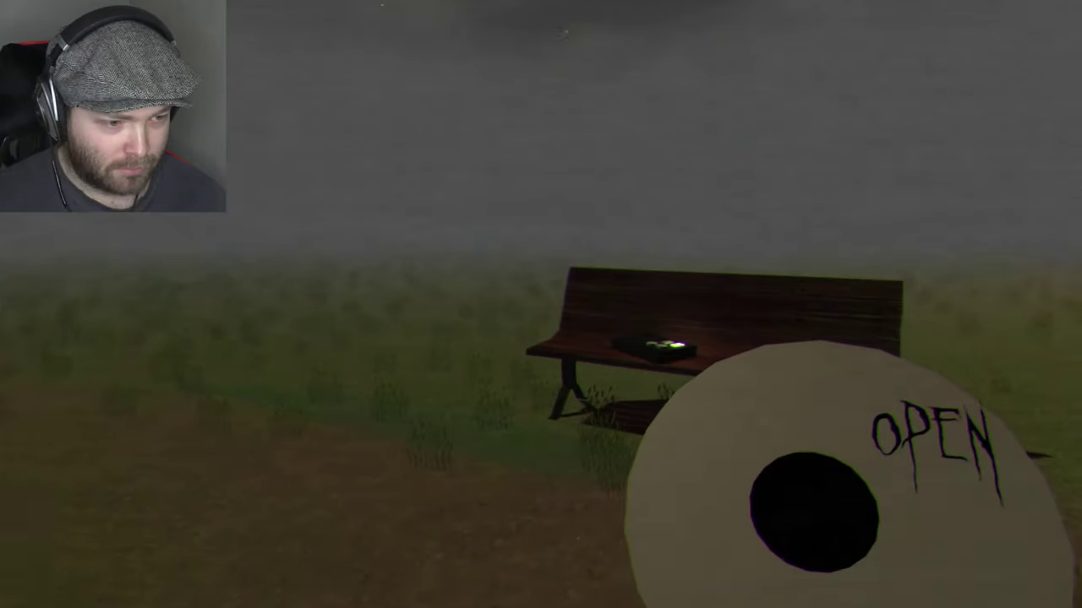
key(w)
click(554, 304)
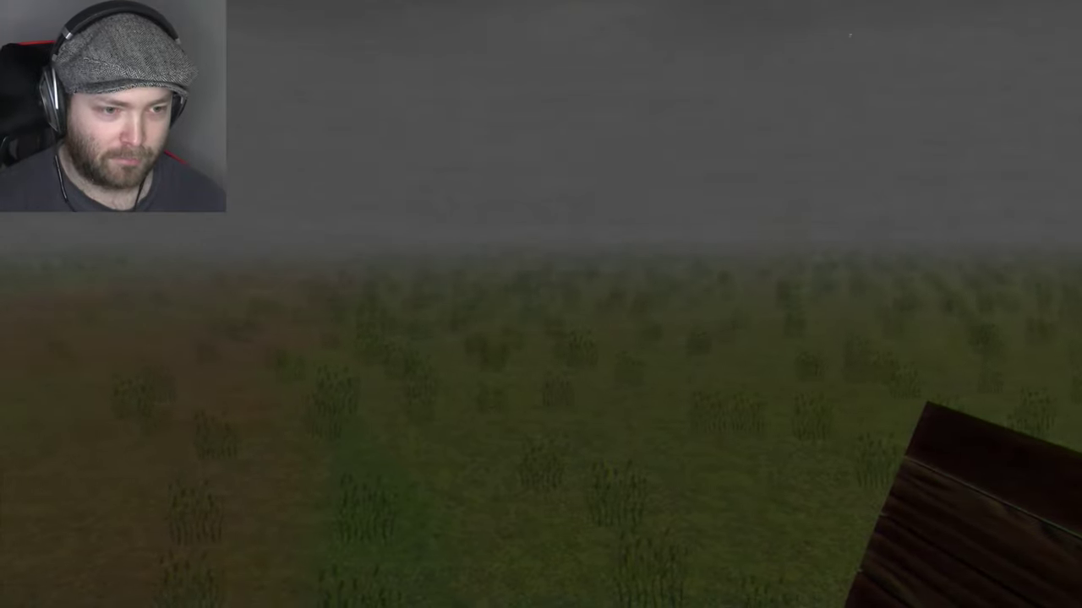
drag(541, 338, 422, 380)
Look around the foggy field and turn away from the bench toward the darkness
drag(541, 338, 338, 321)
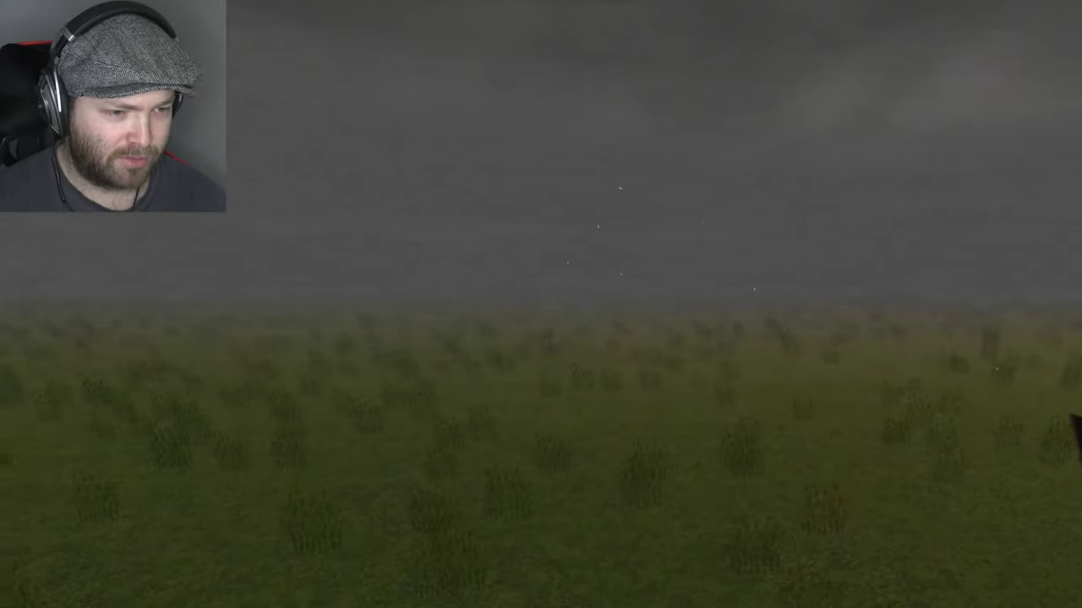
drag(676, 338, 423, 338)
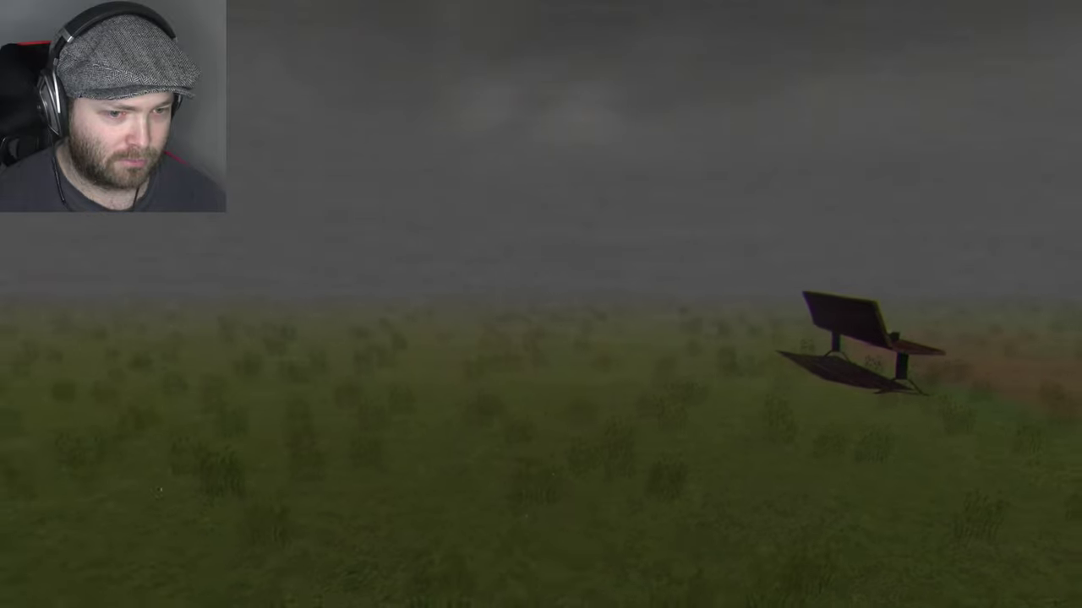
drag(541, 338, 761, 338)
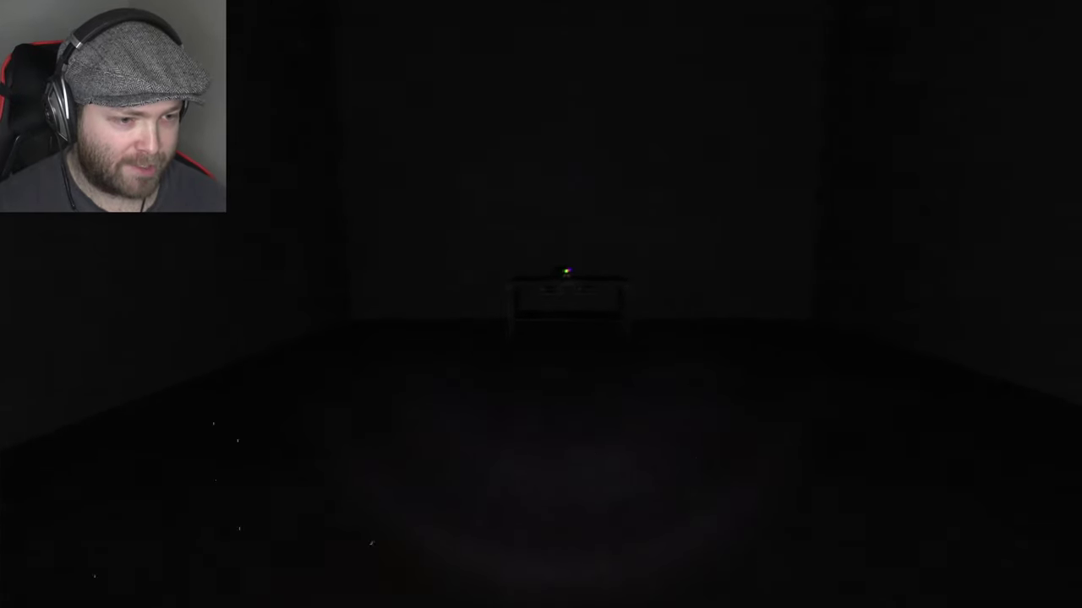
Walk up close to the table with the glowing radio
key(w)
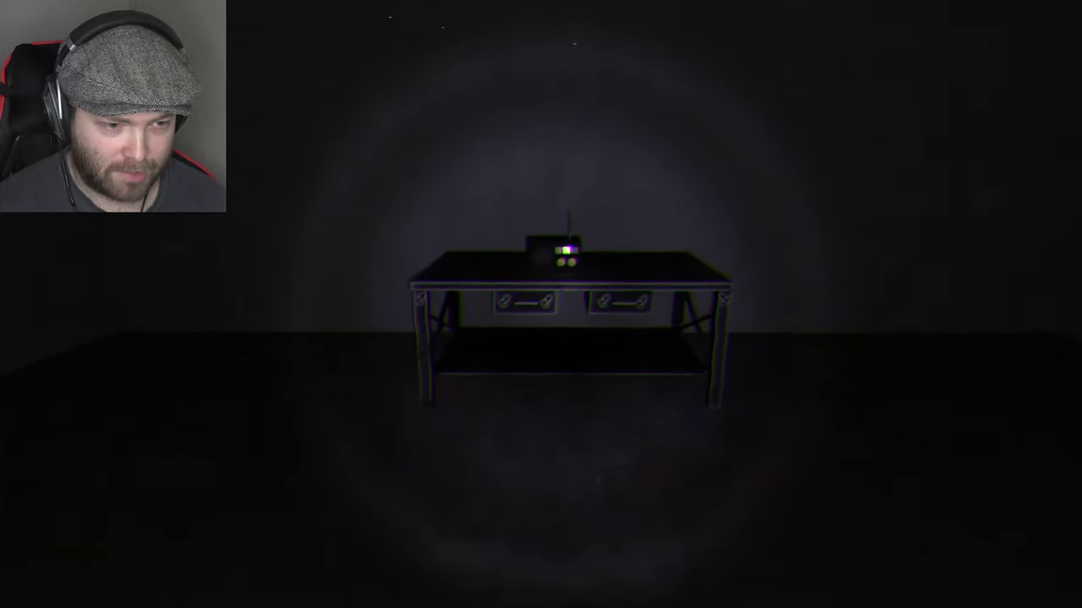
key(w)
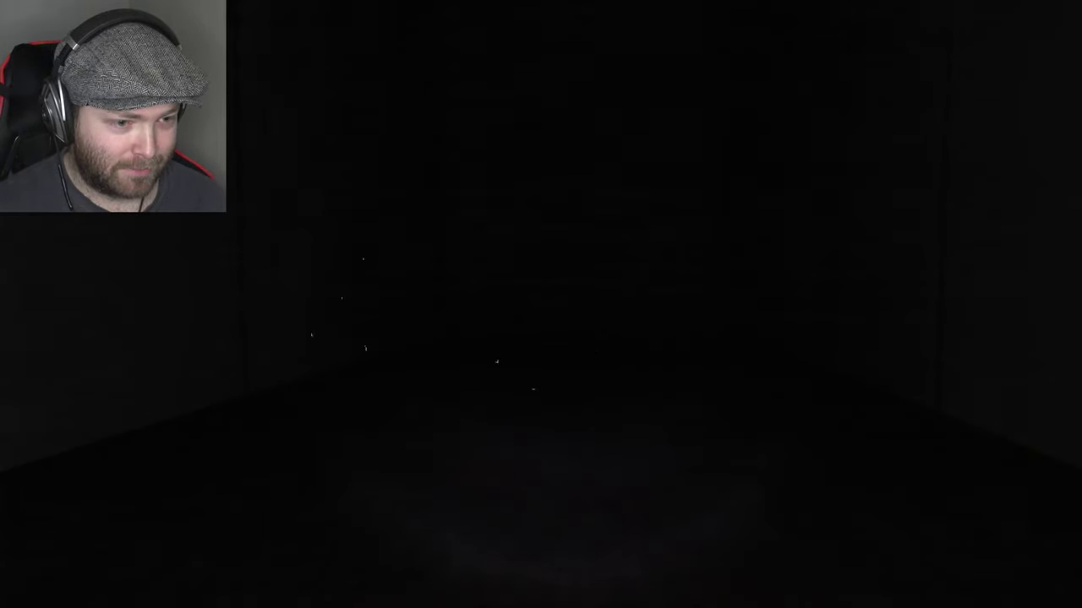
Step up to the desk to light up and examine the radio
key(w)
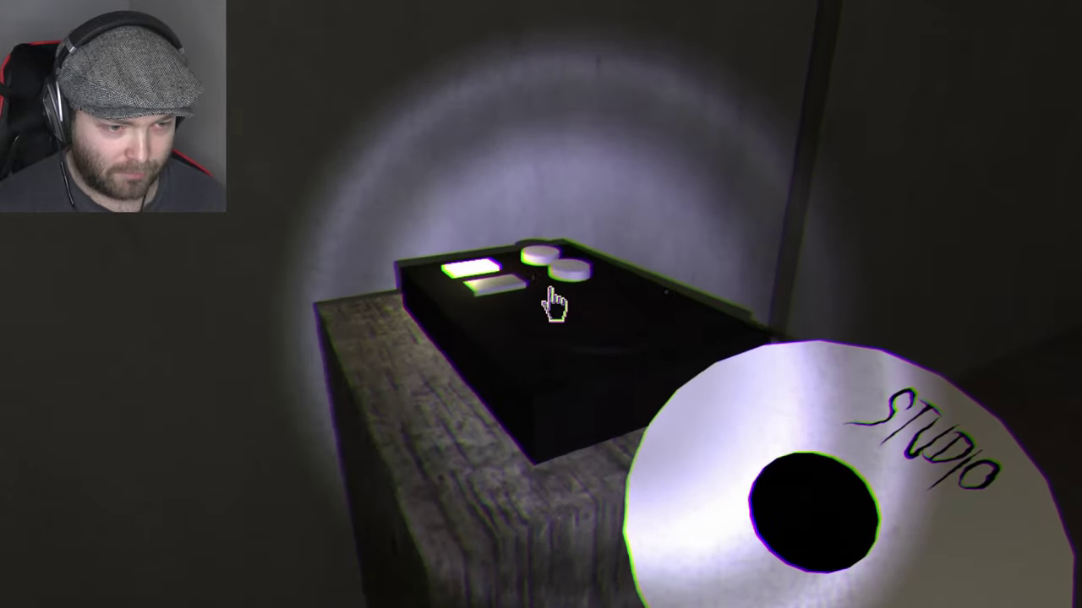
Place the STUDIO record on the record player
click(541, 305)
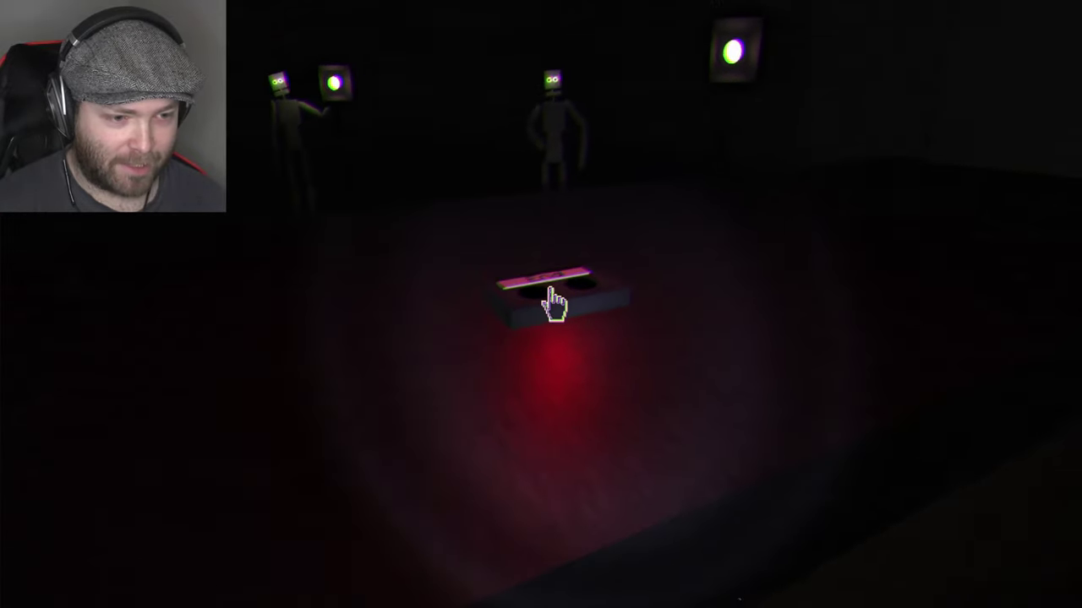
Pick up the End cassette tape
click(554, 304)
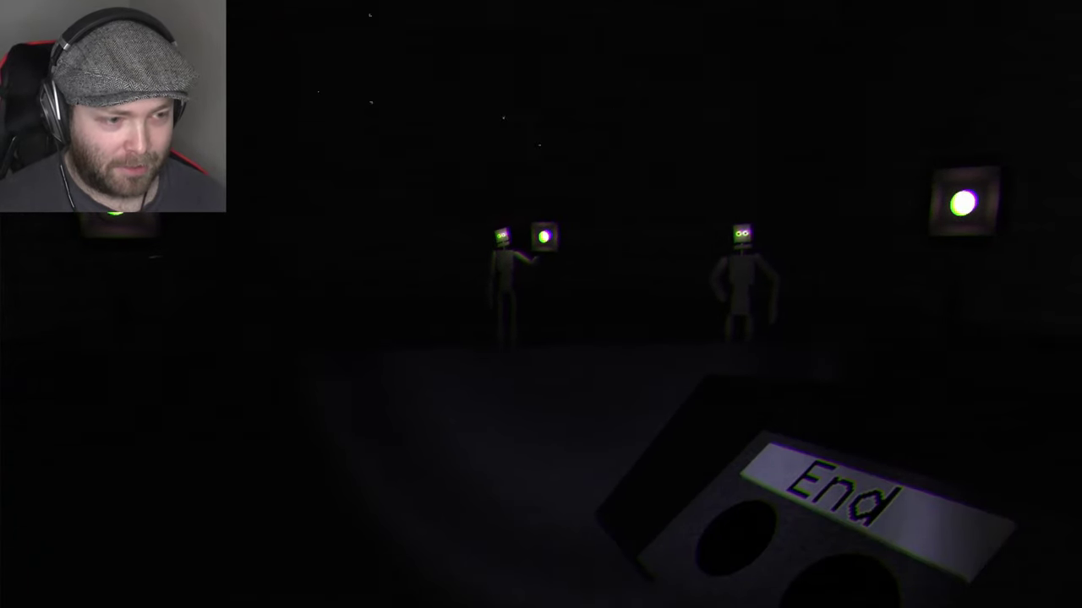